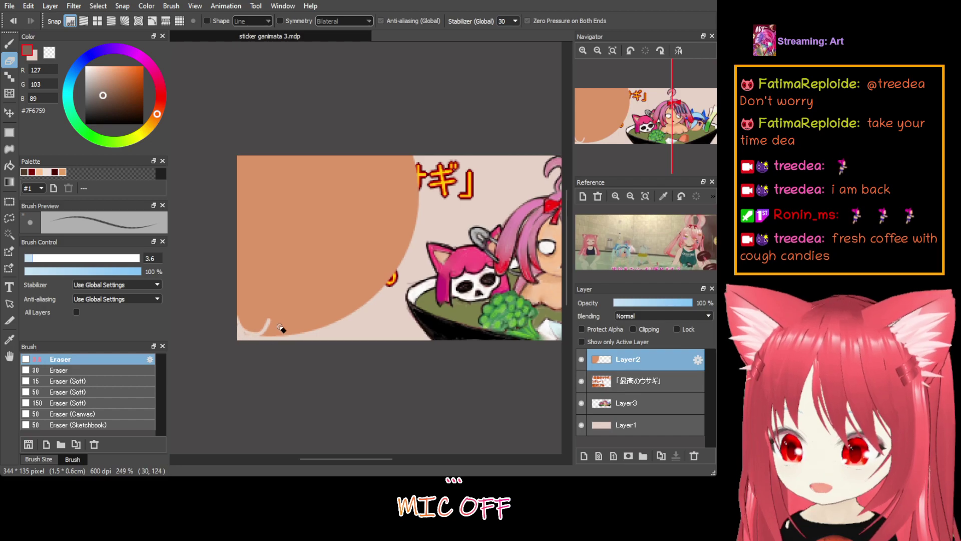
# Erase a scalloped border along the orange shape's curved edge on Layer2 and clear the remnants outside it with the eraser at size 5.3.
pyautogui.moveTo(271, 320)
pyautogui.mouseDown()
pyautogui.moveTo(281, 332)
pyautogui.moveTo(295, 333)
pyautogui.moveTo(303, 317)
pyautogui.moveTo(331, 325)
pyautogui.moveTo(338, 304)
pyautogui.moveTo(363, 301)
pyautogui.moveTo(406, 255)
pyautogui.moveTo(402, 229)
pyautogui.moveTo(426, 217)
pyautogui.moveTo(417, 207)
pyautogui.moveTo(401, 226)
pyautogui.moveTo(414, 234)
pyautogui.mouseUp()
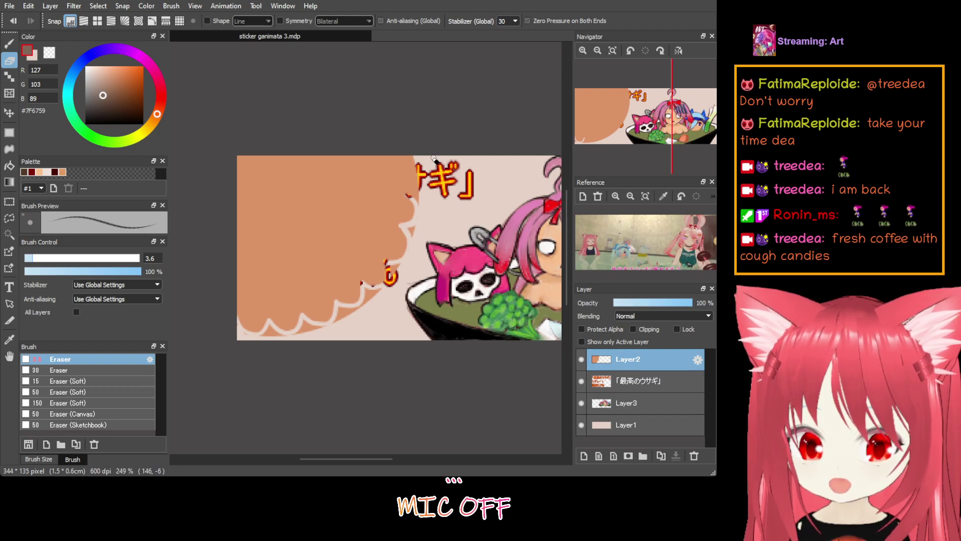
pyautogui.moveTo(406, 192)
pyautogui.mouseDown()
pyautogui.moveTo(420, 171)
pyautogui.moveTo(401, 161)
pyautogui.mouseUp()
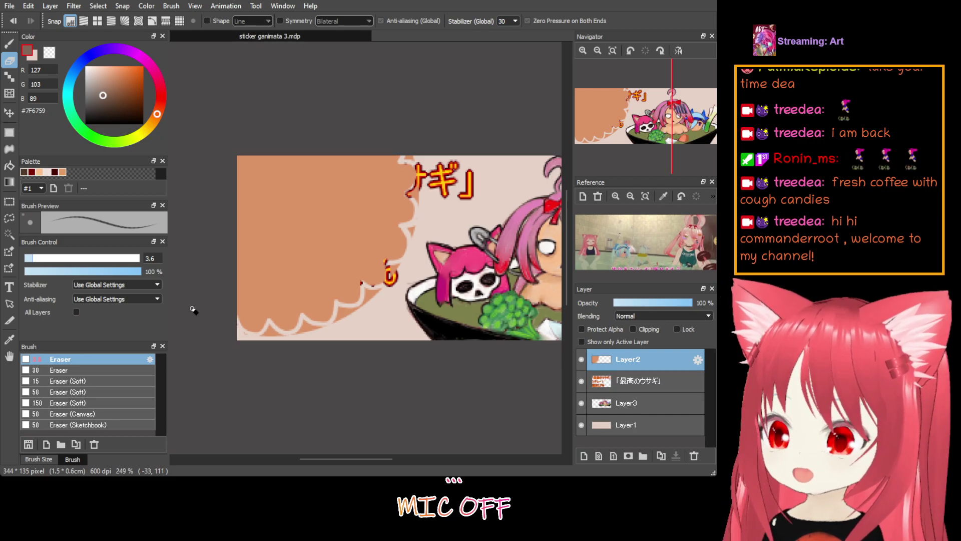
pyautogui.click(38, 259)
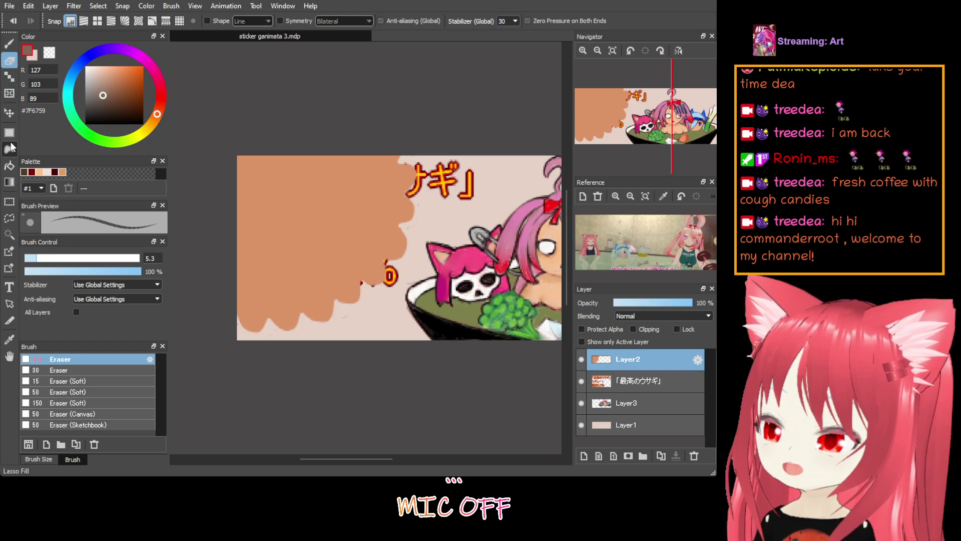
# Select the orange scalloped shape with the Magic Wand and airbrush a beige #CFB2A0 band just inside its scallops at size 17.
pyautogui.click(13, 234)
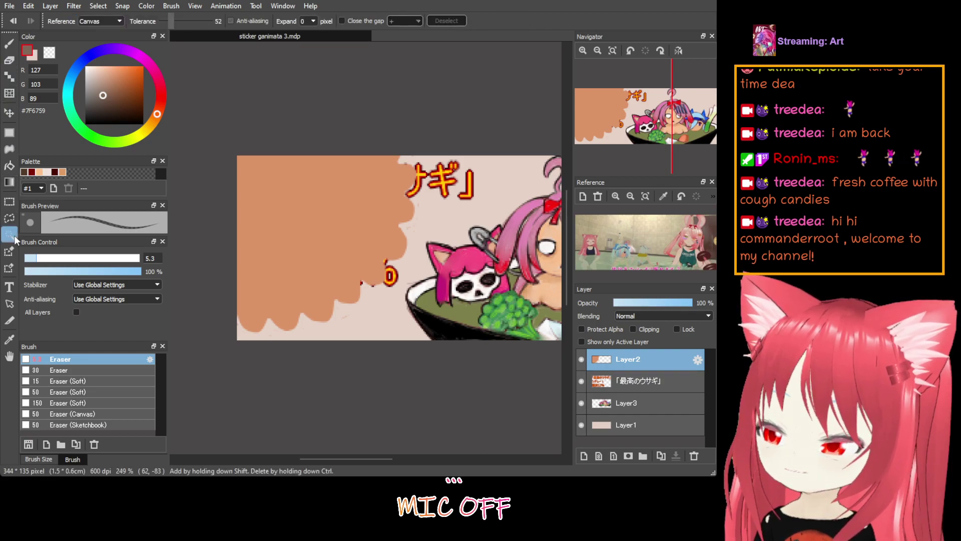
pyautogui.click(281, 199)
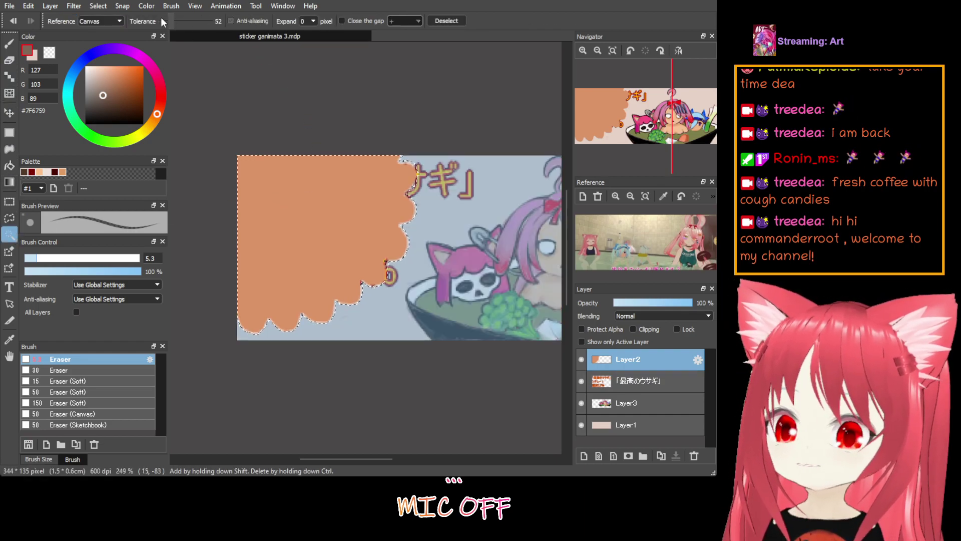
pyautogui.click(98, 77)
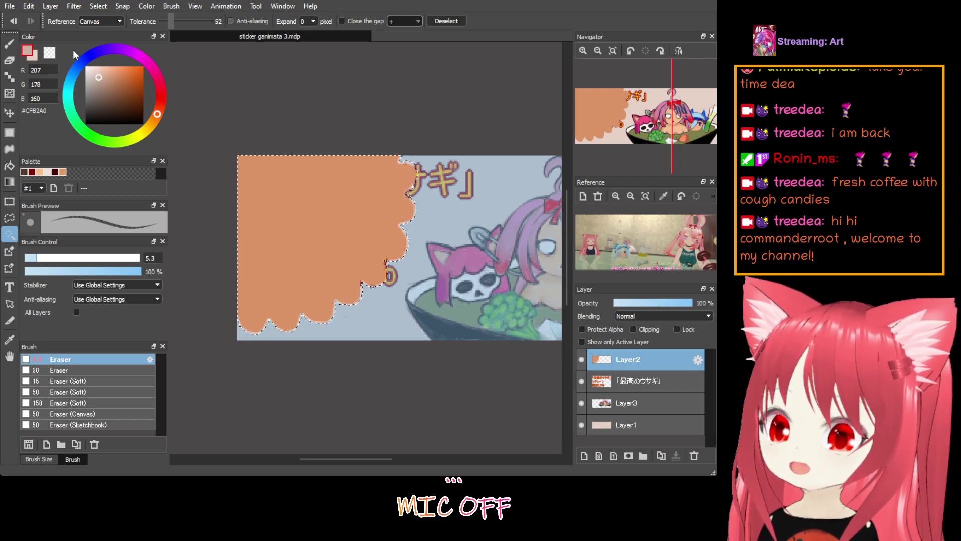
pyautogui.click(9, 44)
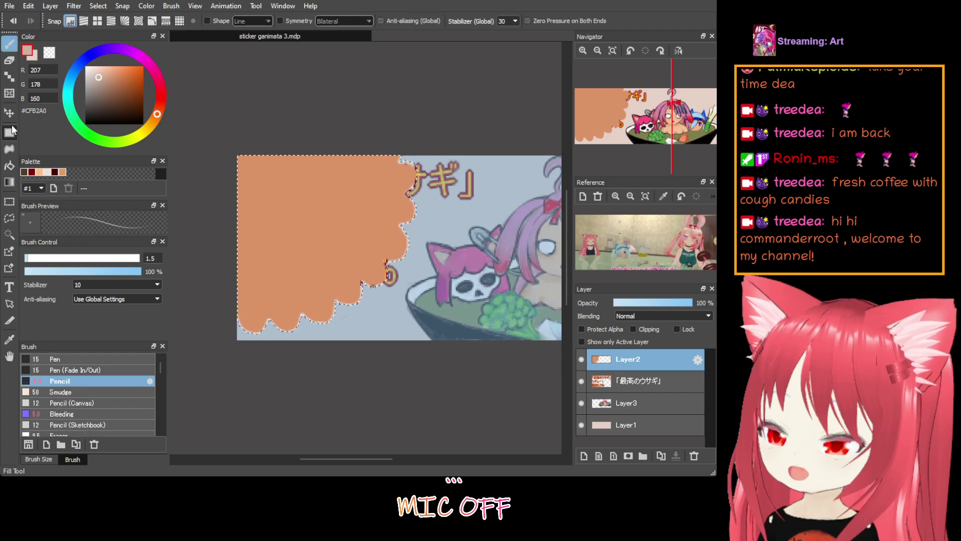
pyautogui.scroll(-5, 91, 400)
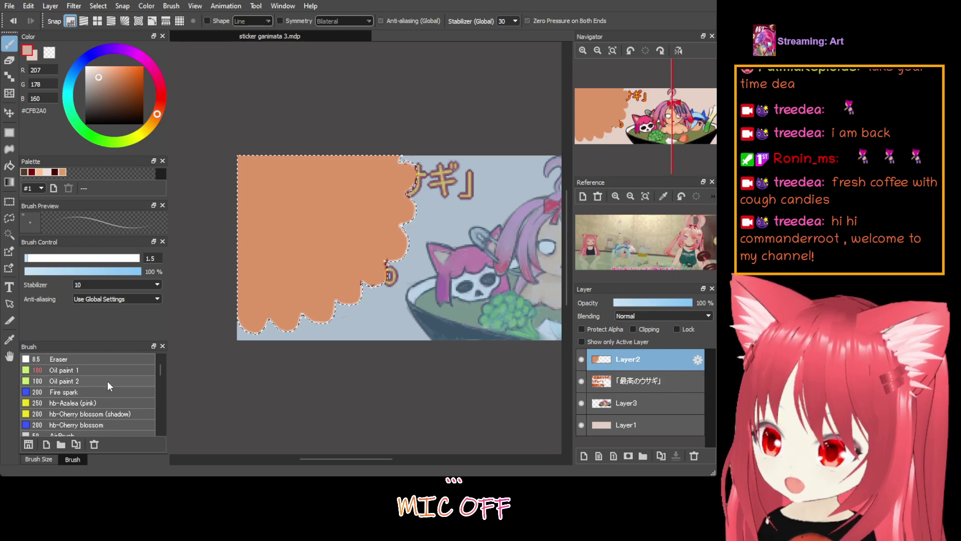
pyautogui.scroll(-1, 110, 390)
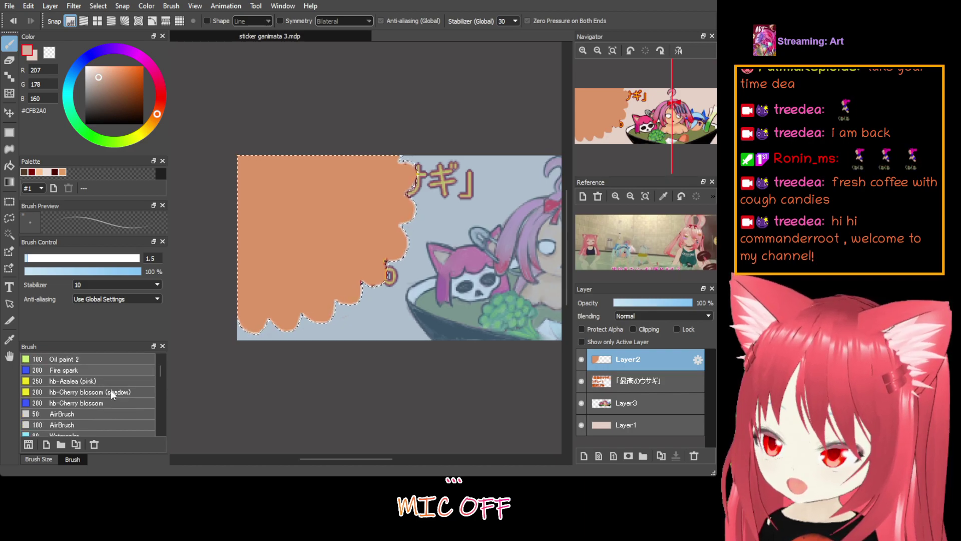
pyautogui.scroll(-1, 119, 406)
pyautogui.click(114, 404)
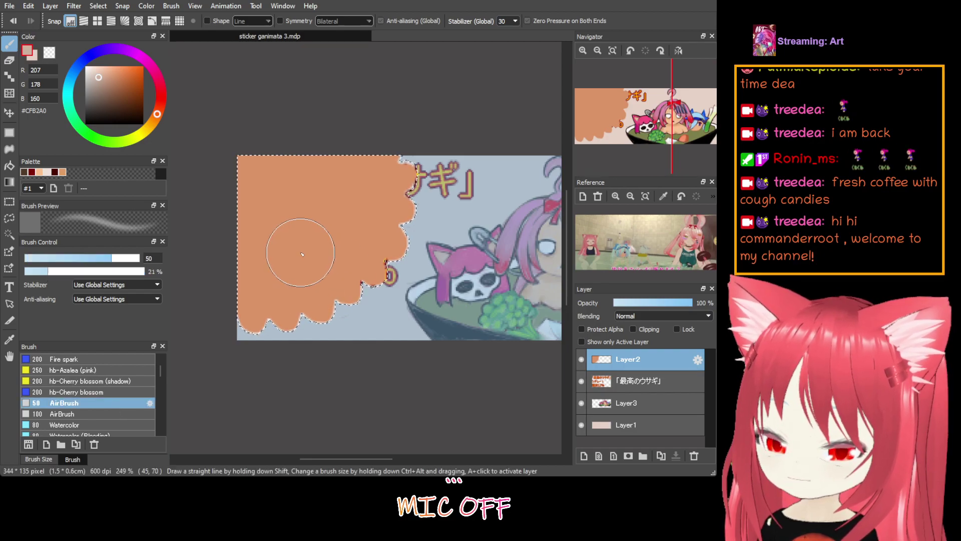
pyautogui.click(65, 257)
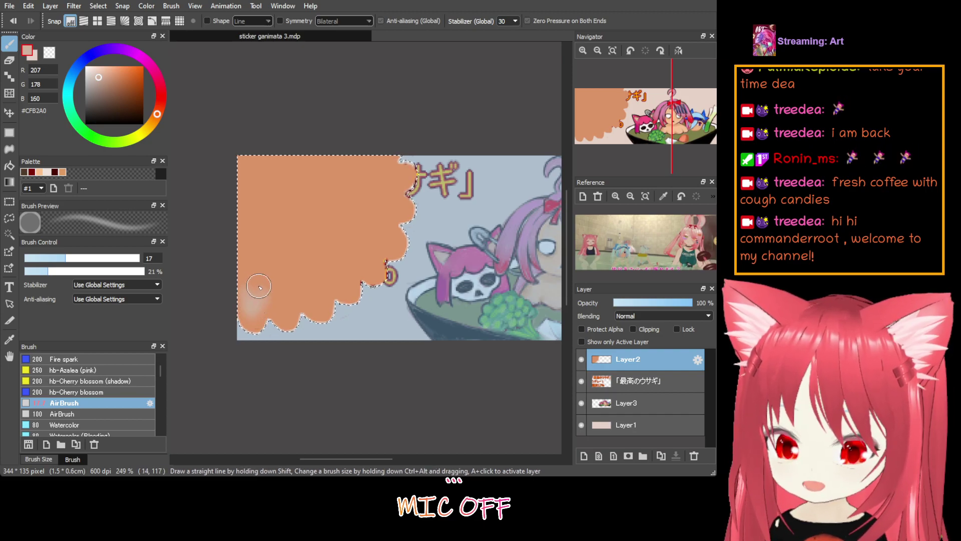
pyautogui.moveTo(289, 290); pyautogui.dragTo(316, 296)
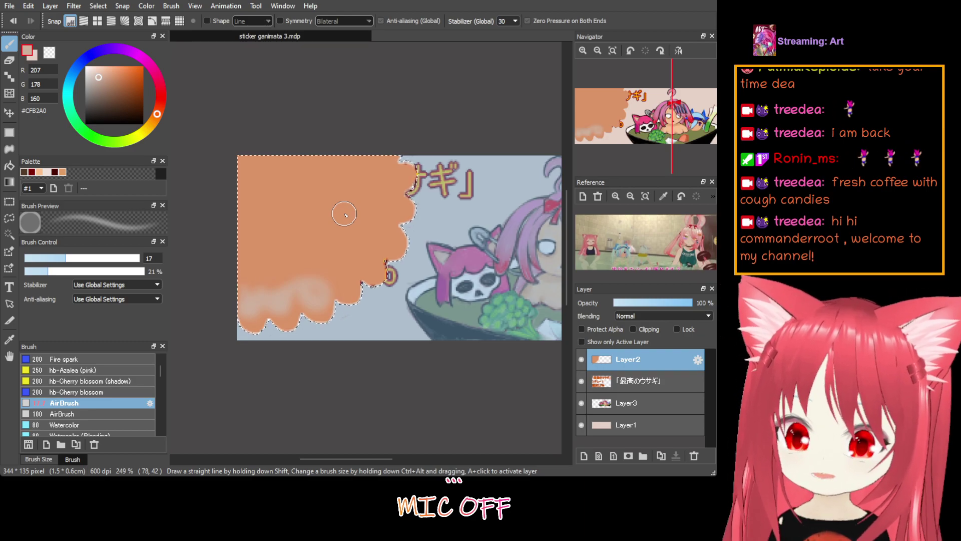
pyautogui.moveTo(280, 301); pyautogui.dragTo(293, 286)
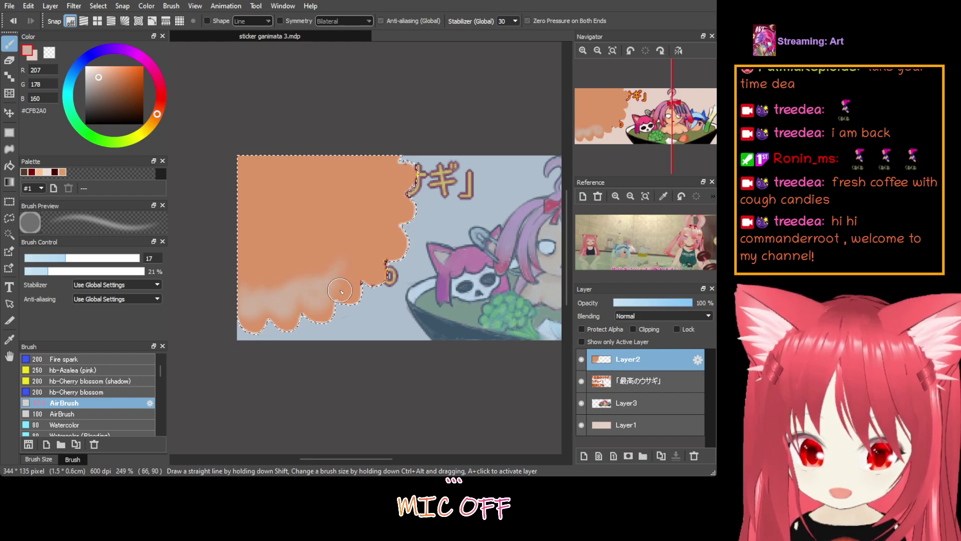
pyautogui.moveTo(350, 264)
pyautogui.mouseDown()
pyautogui.moveTo(366, 263)
pyautogui.moveTo(362, 251)
pyautogui.moveTo(363, 269)
pyautogui.moveTo(378, 225)
pyautogui.moveTo(380, 250)
pyautogui.moveTo(388, 178)
pyautogui.moveTo(401, 180)
pyautogui.moveTo(385, 189)
pyautogui.moveTo(403, 176)
pyautogui.moveTo(390, 184)
pyautogui.moveTo(382, 161)
pyautogui.mouseUp()
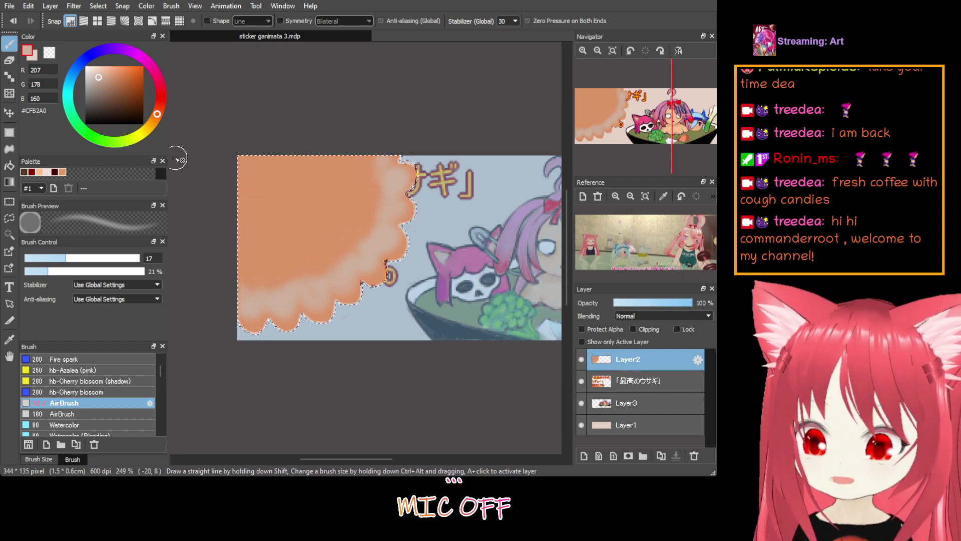
# Cover the rest of the scalloped shape's interior in the same beige with the airbrush at size 31 and 46% opacity.
pyautogui.click(80, 272)
pyautogui.click(89, 258)
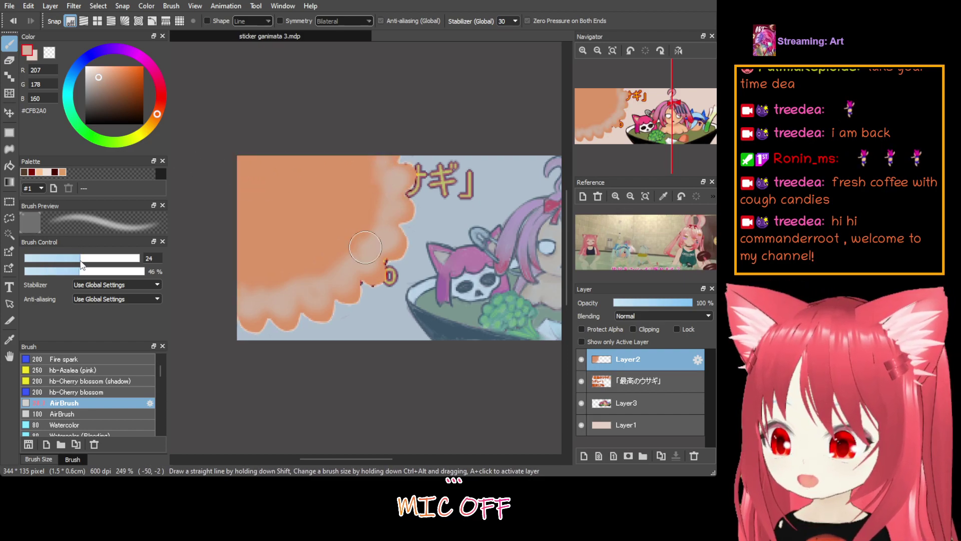
pyautogui.moveTo(261, 162)
pyautogui.mouseDown()
pyautogui.moveTo(234, 208)
pyautogui.moveTo(326, 147)
pyautogui.moveTo(289, 214)
pyautogui.moveTo(350, 157)
pyautogui.moveTo(365, 161)
pyautogui.moveTo(377, 146)
pyautogui.moveTo(365, 209)
pyautogui.moveTo(247, 279)
pyautogui.moveTo(368, 223)
pyautogui.moveTo(284, 280)
pyautogui.mouseUp()
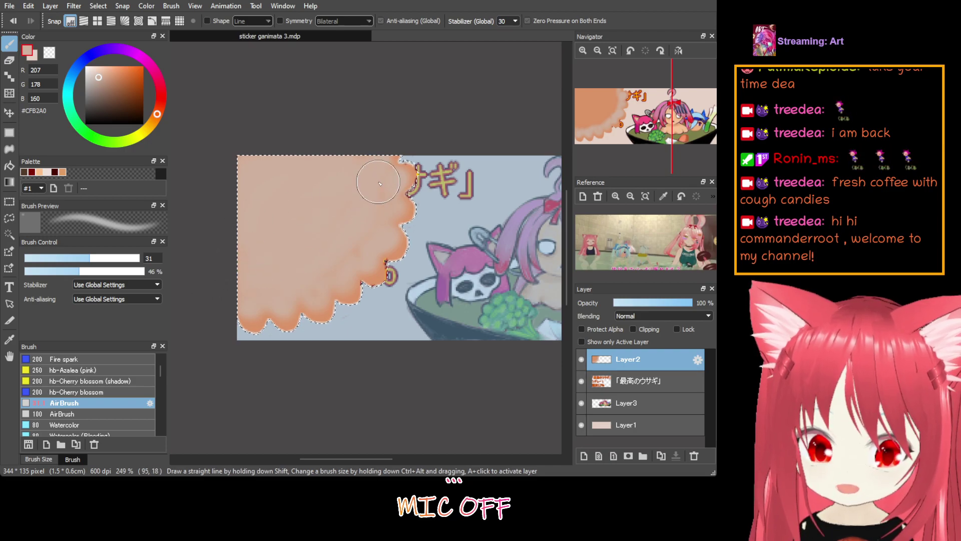
pyautogui.moveTo(291, 224); pyautogui.dragTo(257, 183)
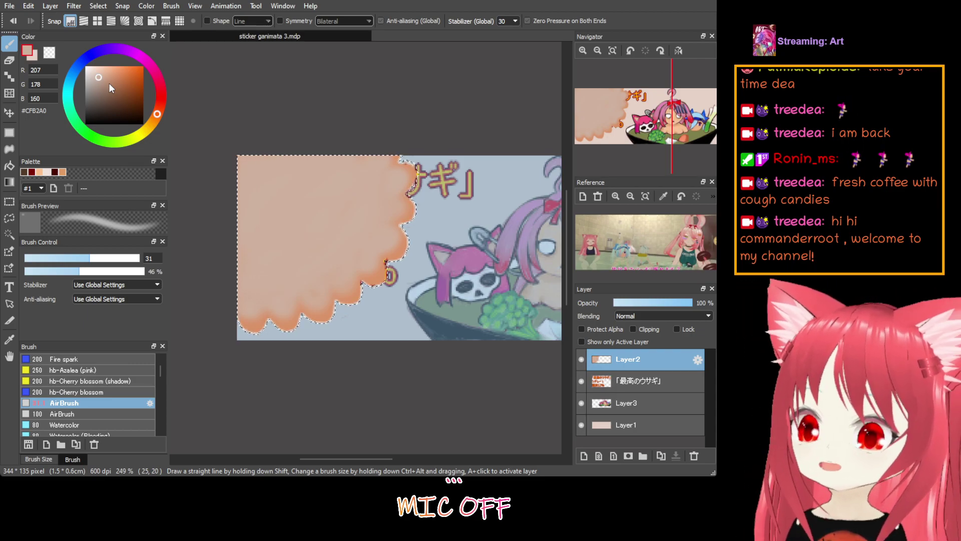
# Airbrush small scattered spots across the beige shape in orange-brown #C87340 at brush size 6.7.
pyautogui.click(124, 79)
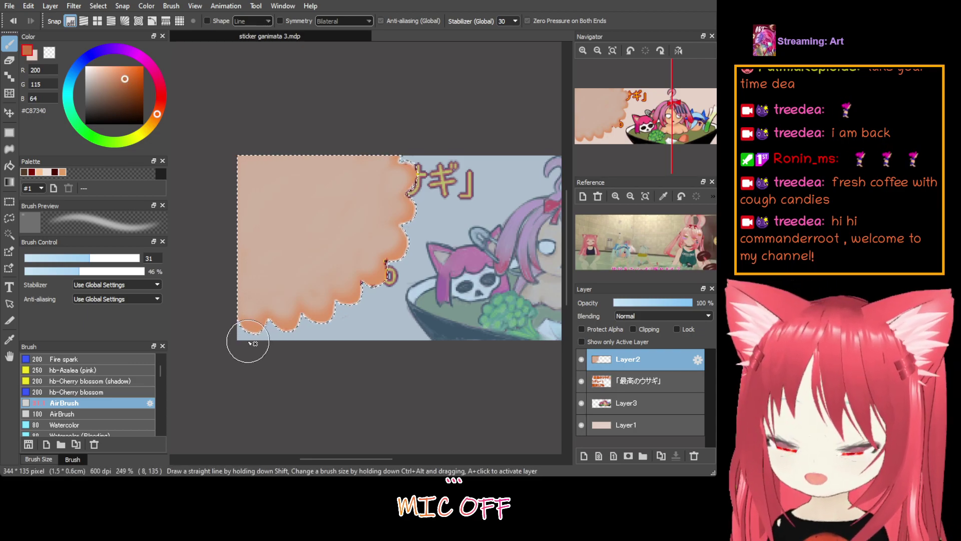
pyautogui.click(38, 258)
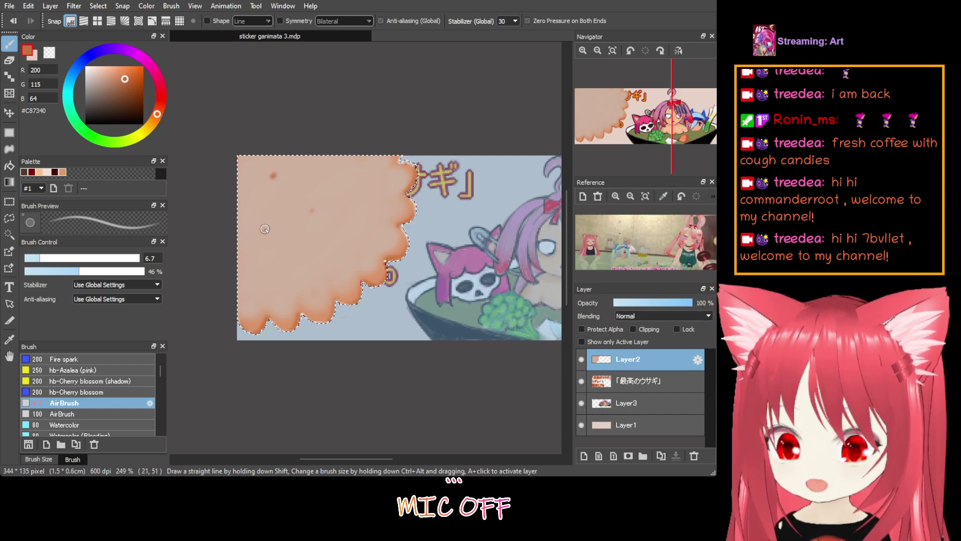
pyautogui.click(337, 166)
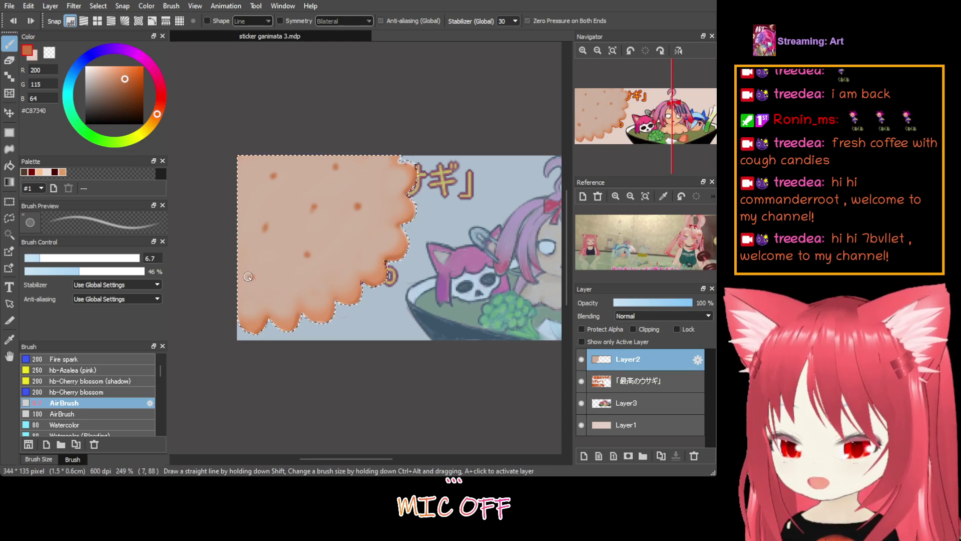
pyautogui.click(251, 276)
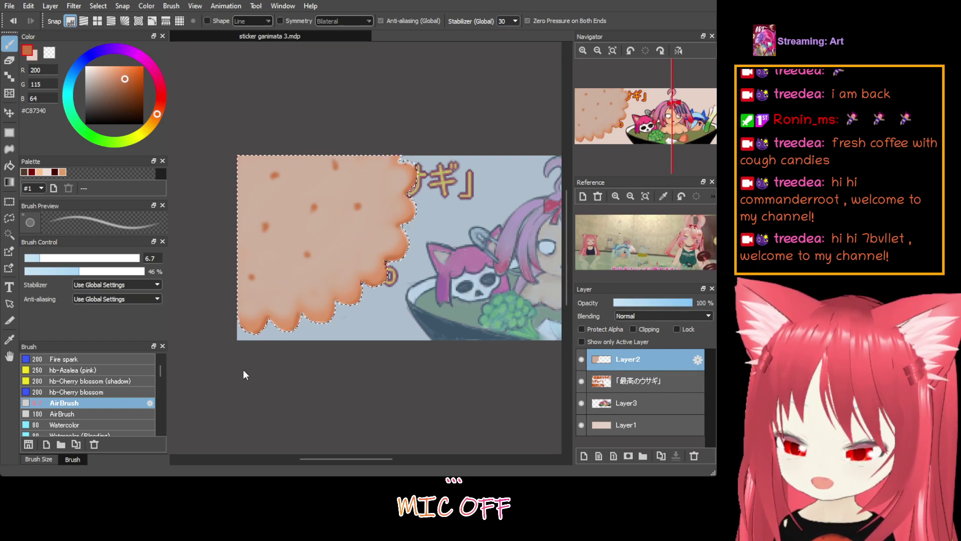
# Try pink and yellow hues on the selected scalloped shape and recolour it to a golden tan.
pyautogui.hotkey('ctrl', 'z')
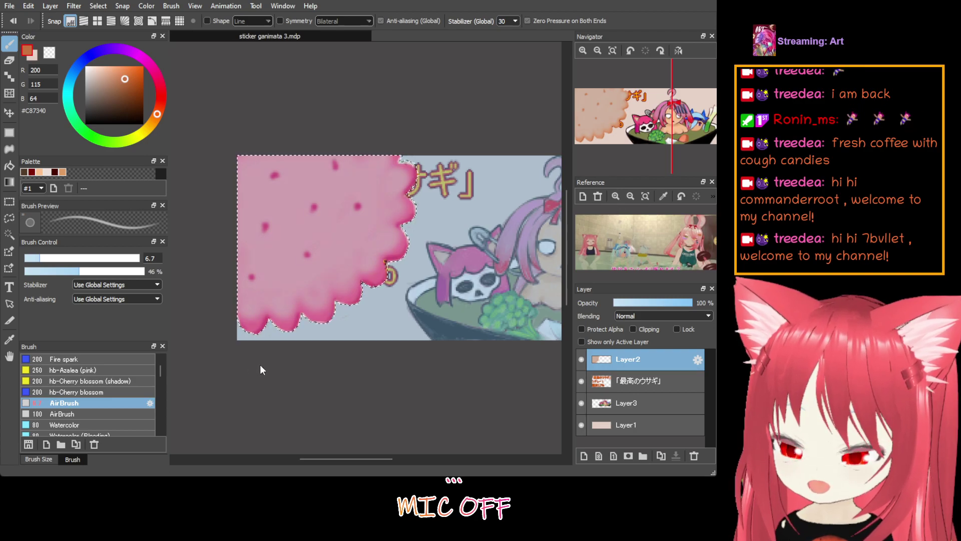
pyautogui.hotkey('ctrl', 'z')
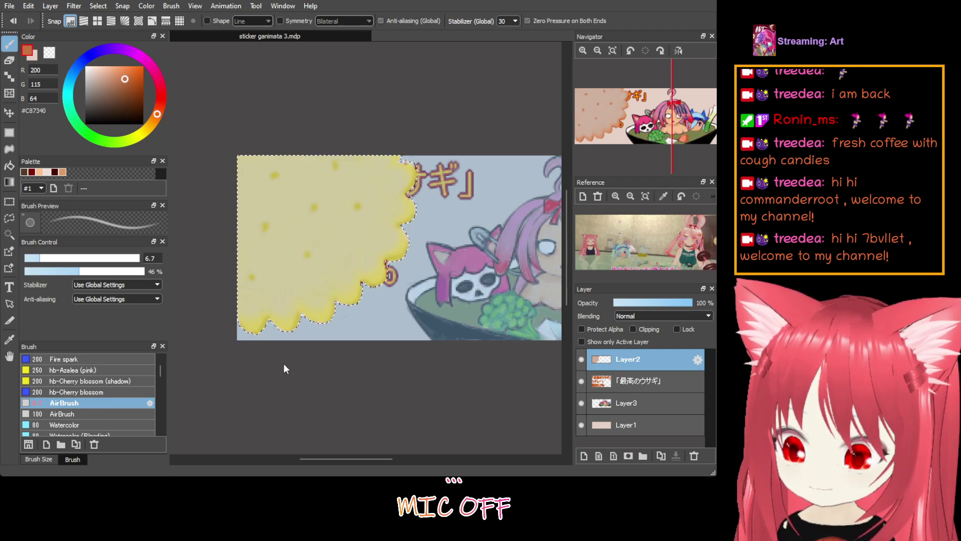
pyautogui.hotkey('ctrl', 'z')
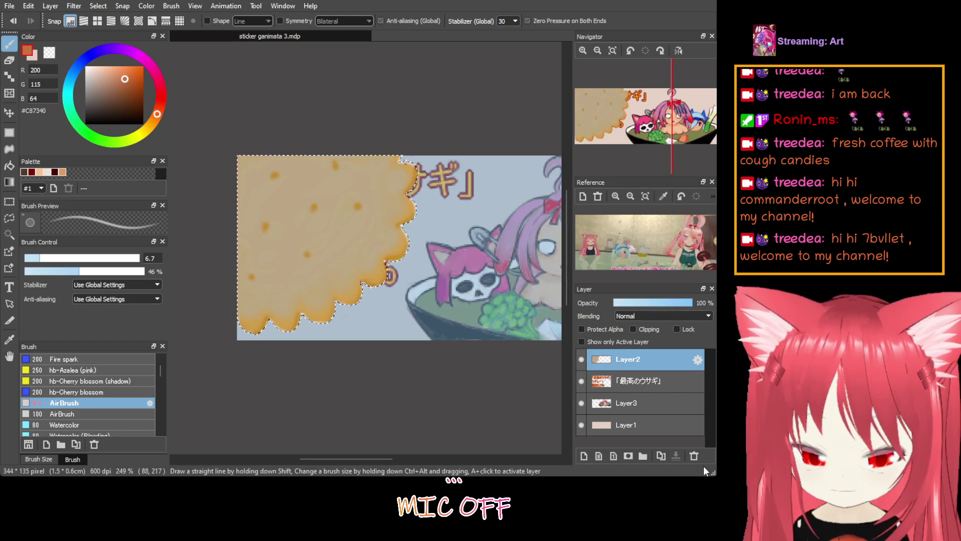
# Move Layer2 beneath the Japanese text layer and clear the selection.
pyautogui.moveTo(662, 359); pyautogui.dragTo(662, 388)
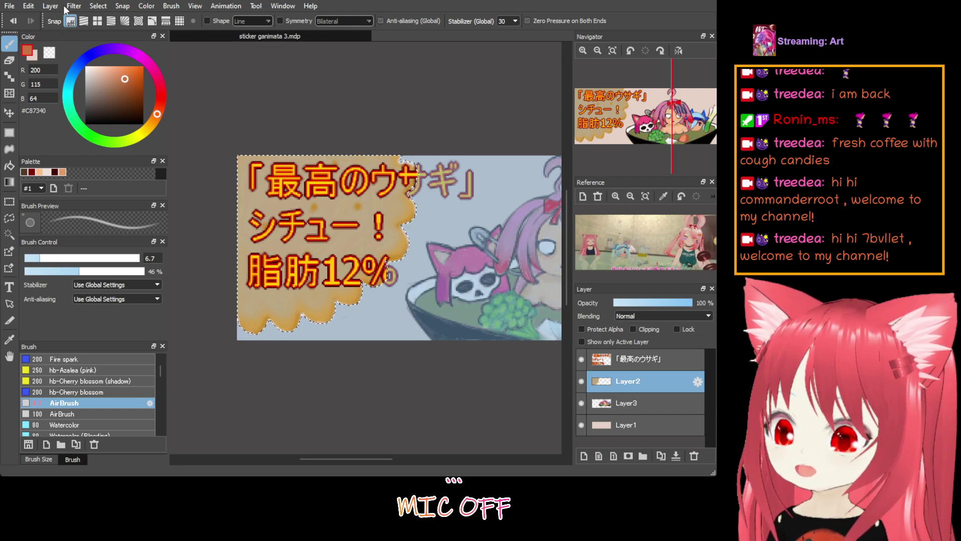
pyautogui.hotkey('ctrl', 'd')
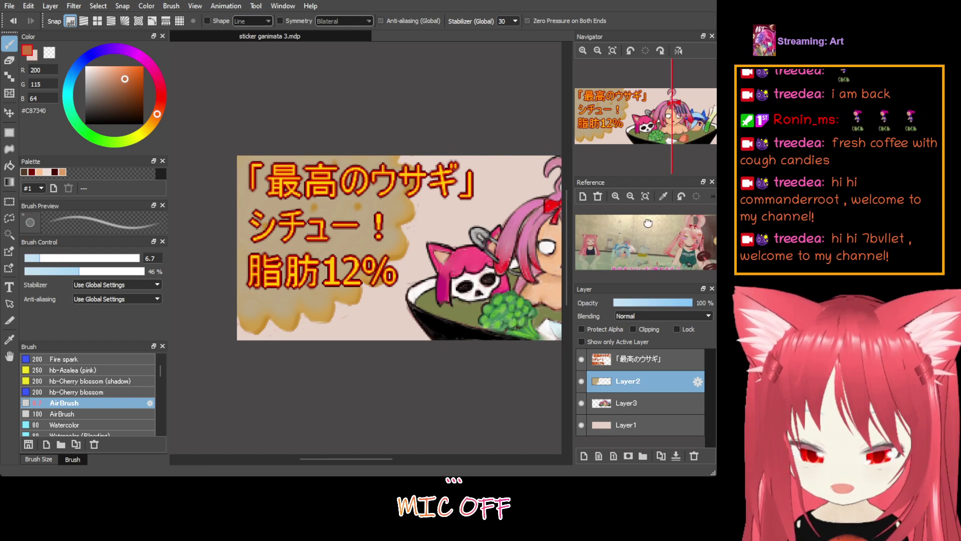
# Make the background layer Layer1 active and fit the whole sticker artwork in view.
pyautogui.click(639, 422)
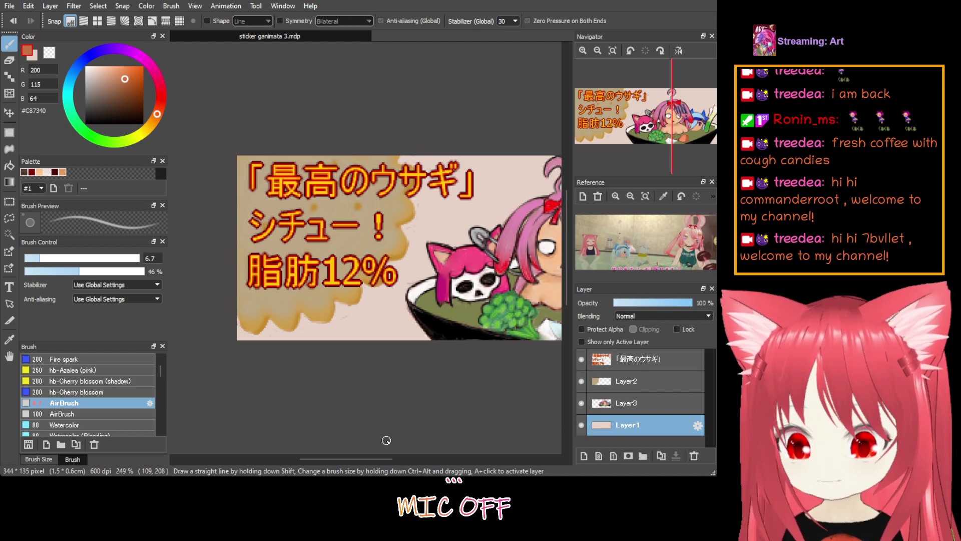
pyautogui.moveTo(310, 459); pyautogui.dragTo(322, 472)
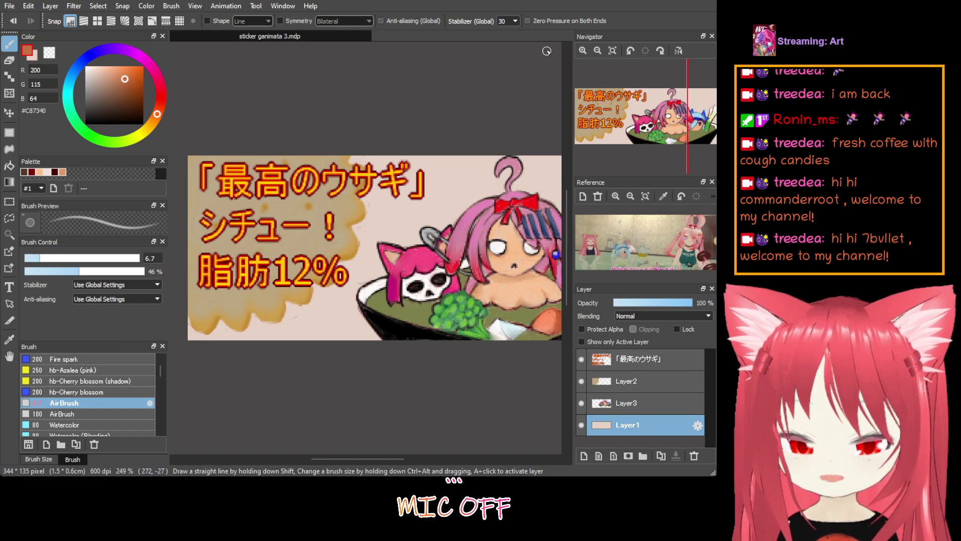
pyautogui.click(612, 49)
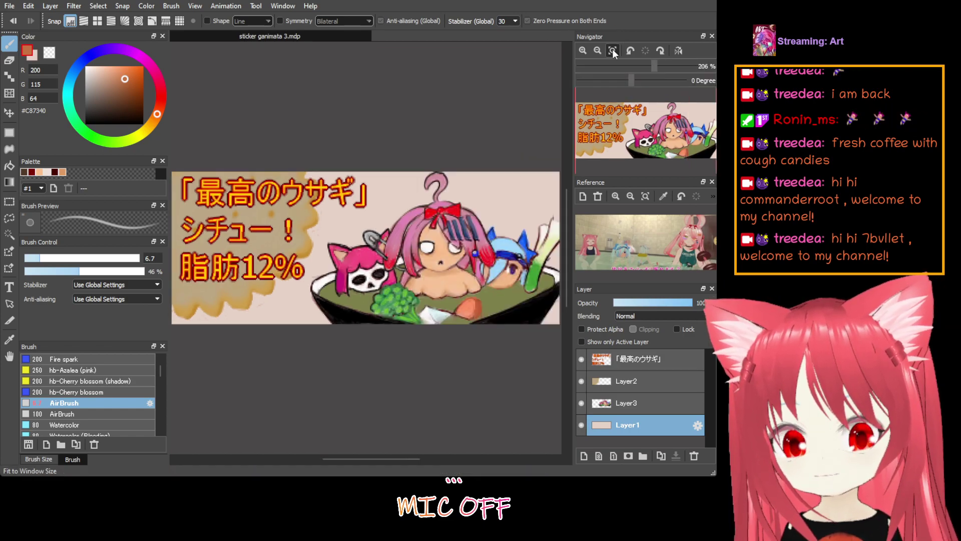